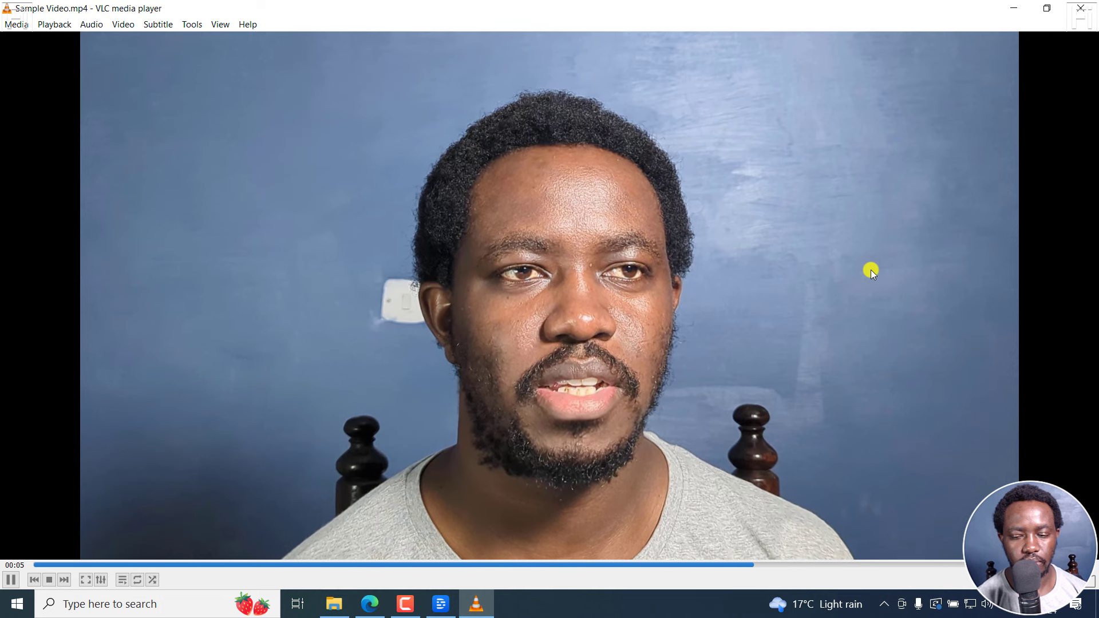
Pause Sample Video.mp4 in VLC at about 00:07
{"action": "key", "text": "space"}
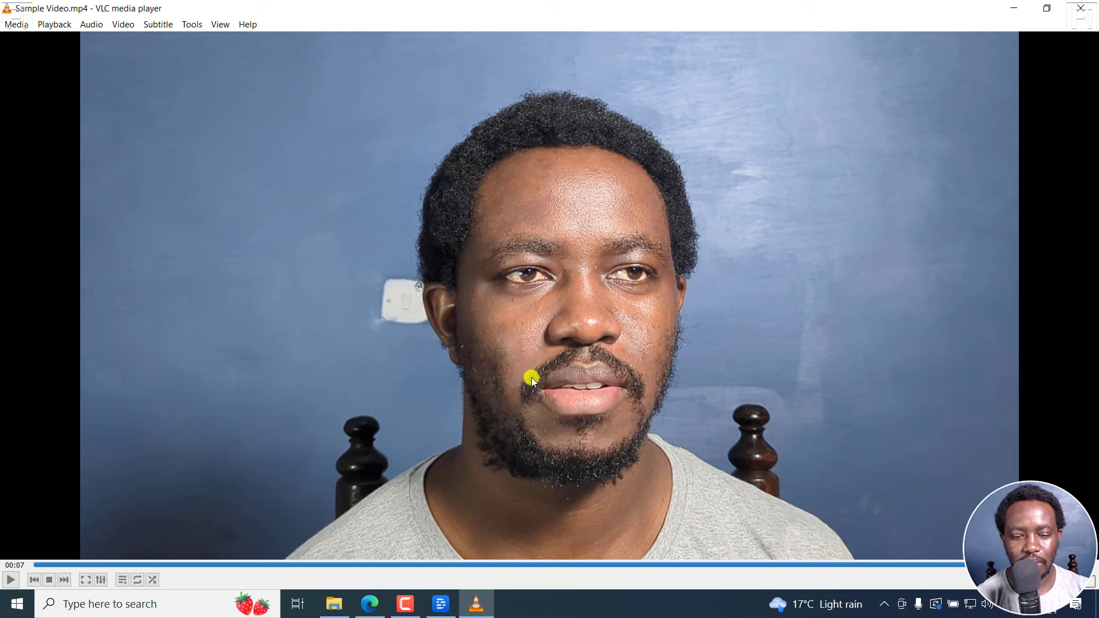
Switch to Descript and create a new, empty video project
{"action": "left_click", "coordinate": [441, 603]}
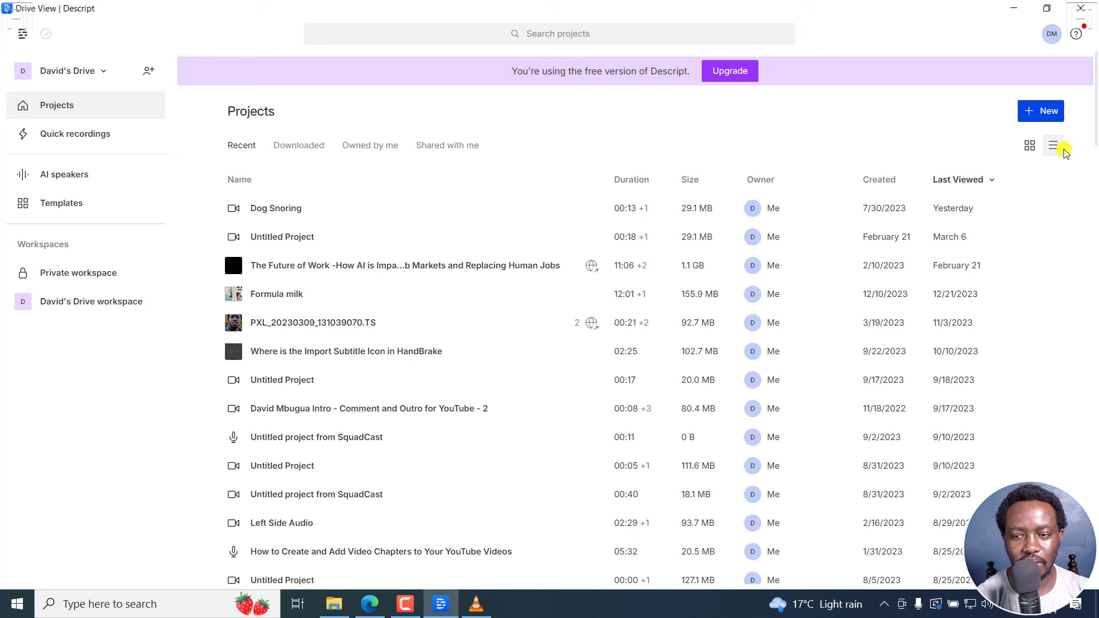
{"action": "left_click", "coordinate": [1042, 111]}
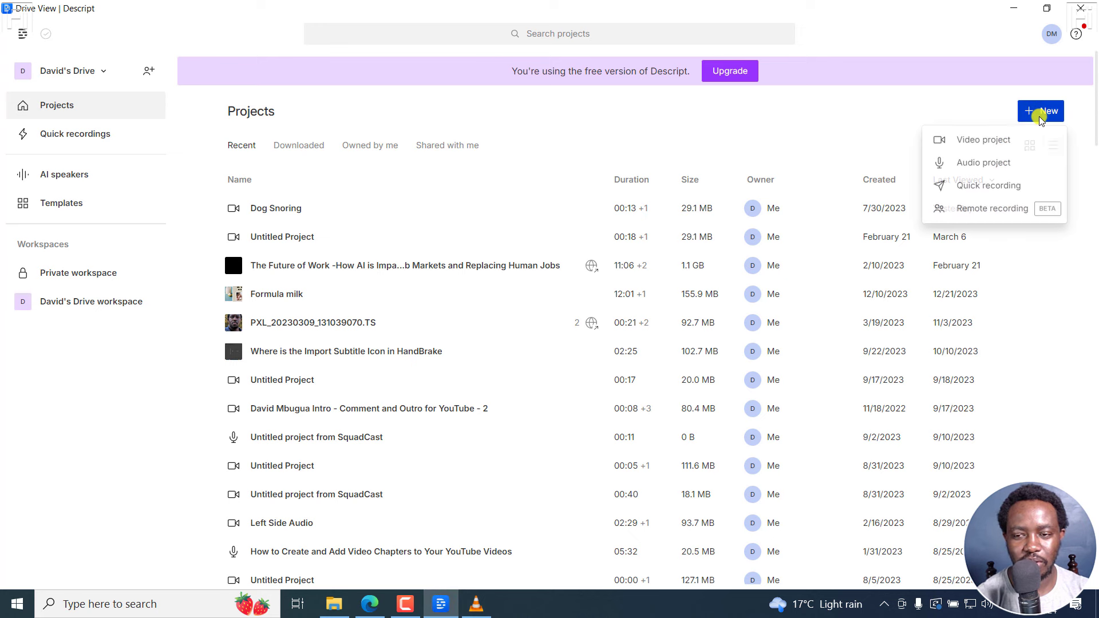
{"action": "left_click", "coordinate": [981, 144]}
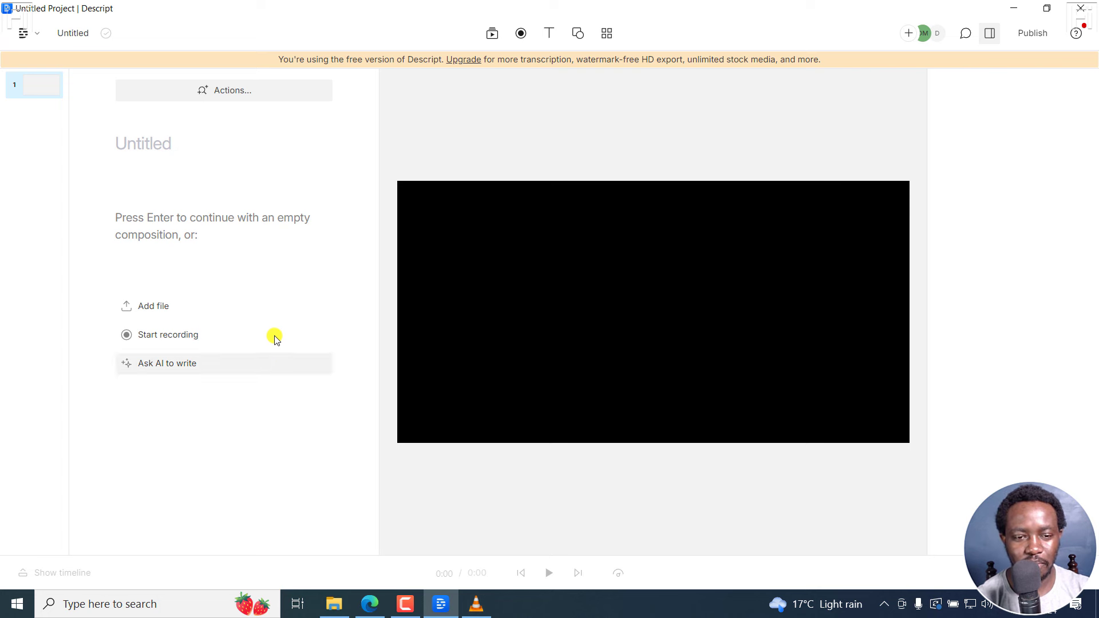
Import Sample Video.mp4 from File Explorer into the media library and insert it into the script
{"action": "left_click", "coordinate": [492, 32]}
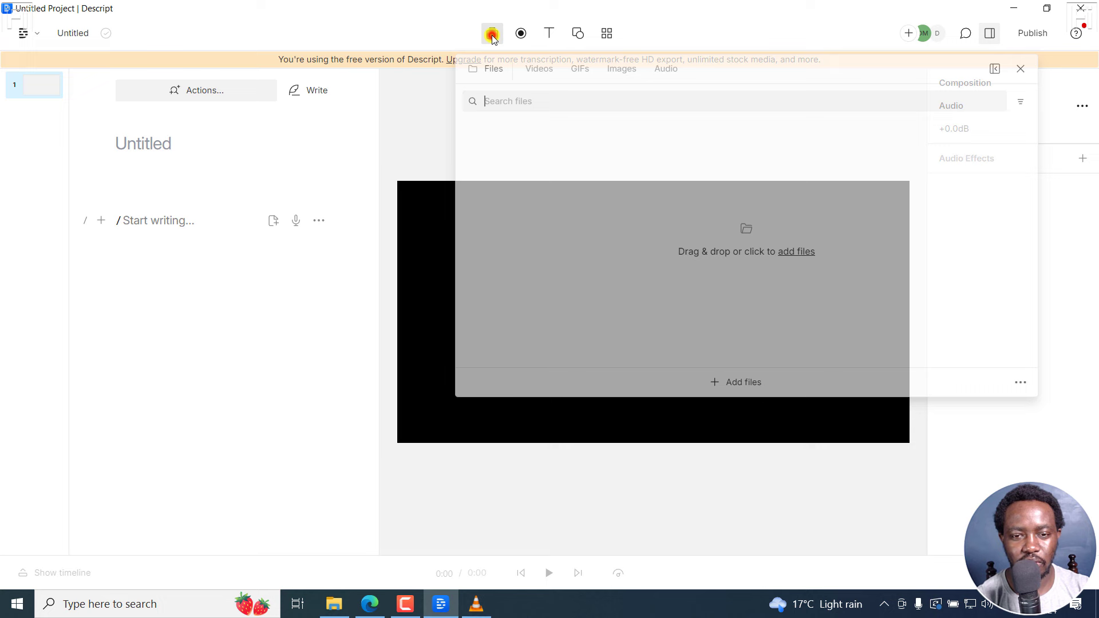
{"action": "left_click", "coordinate": [325, 614]}
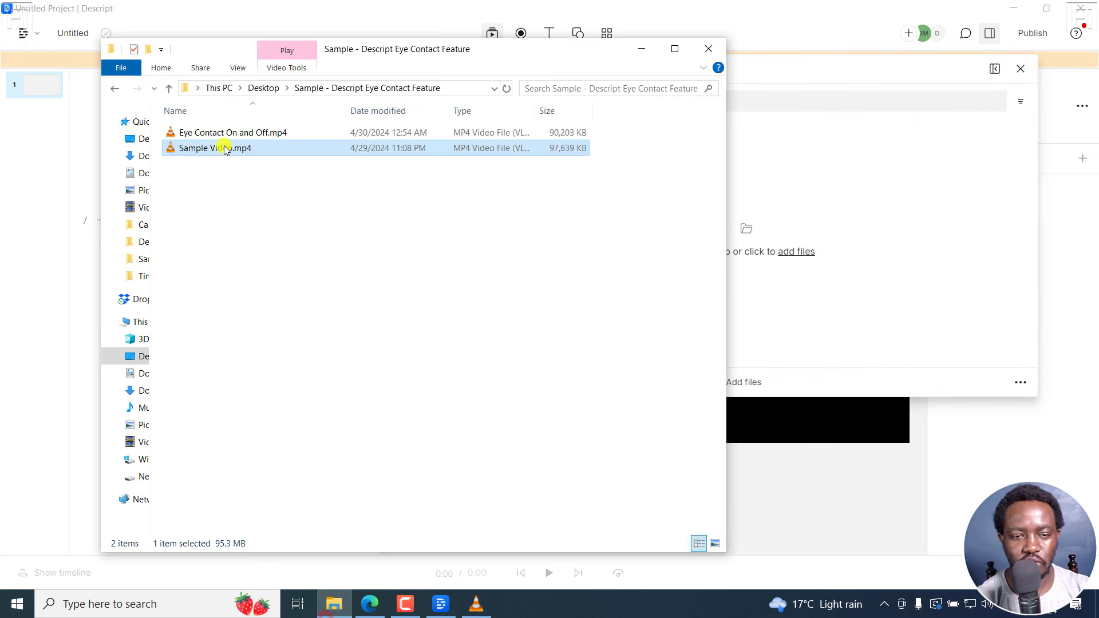
{"action": "left_click_drag", "start_coordinate": [222, 148], "coordinate": [787, 223]}
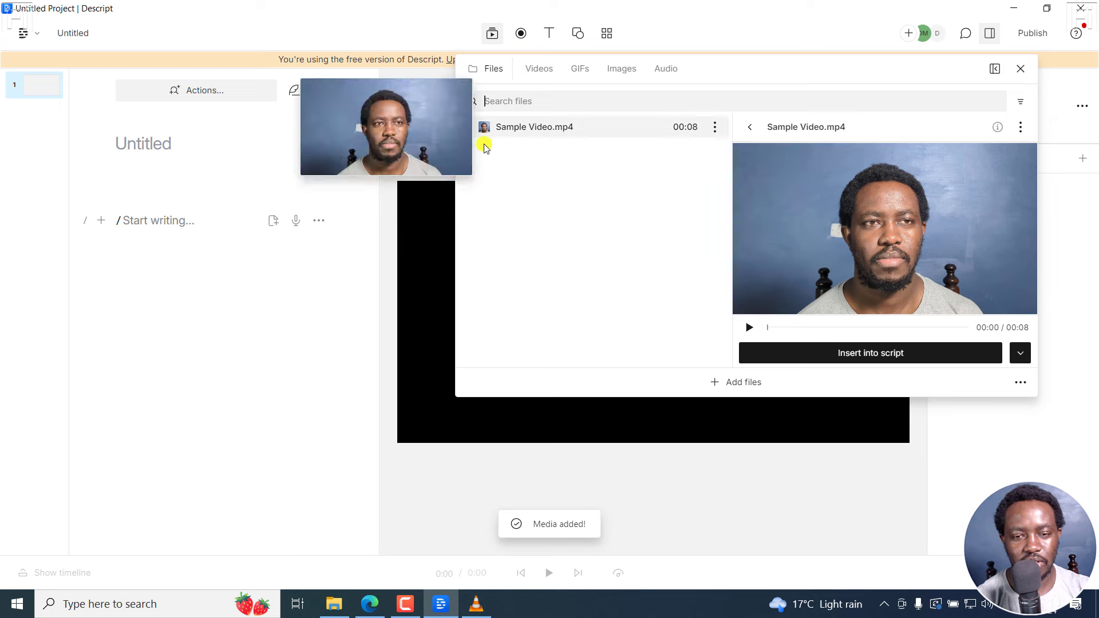
{"action": "left_click", "coordinate": [868, 355]}
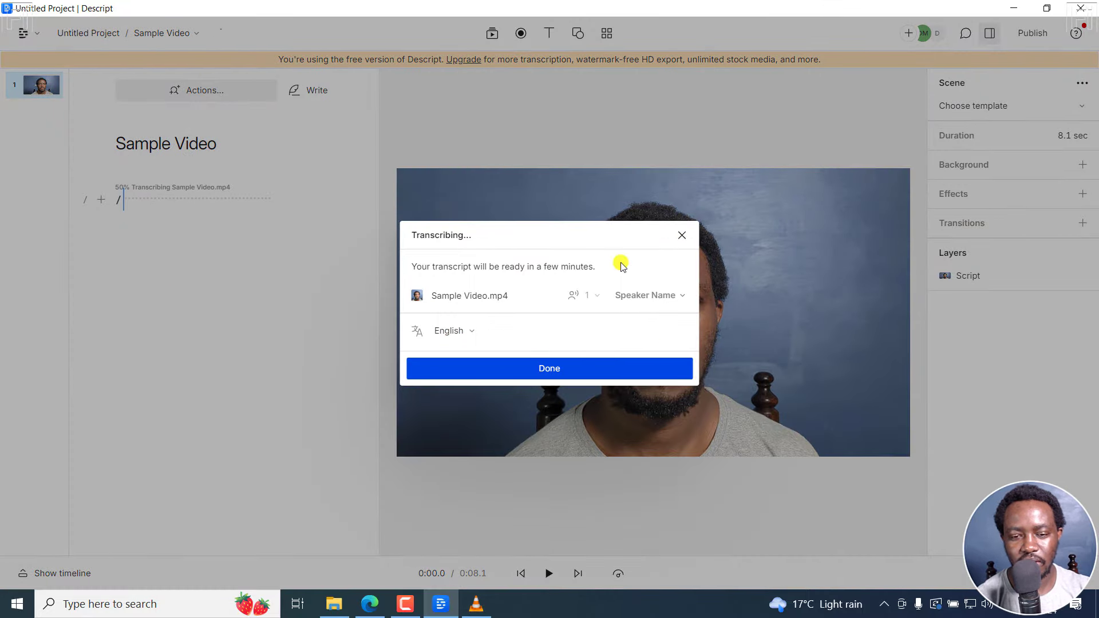
Dismiss the Transcribing notice while the clip transcribes at 50%
{"action": "left_click", "coordinate": [545, 369]}
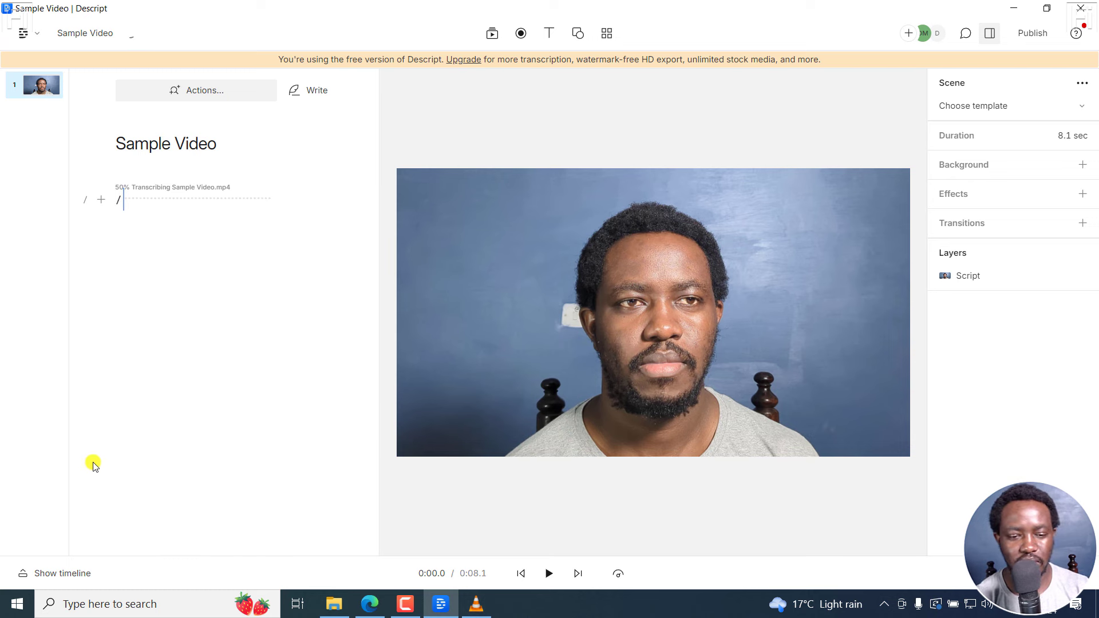
Show the timeline and play the transcribed clip, pausing around 0:06.4
{"action": "left_click", "coordinate": [51, 575]}
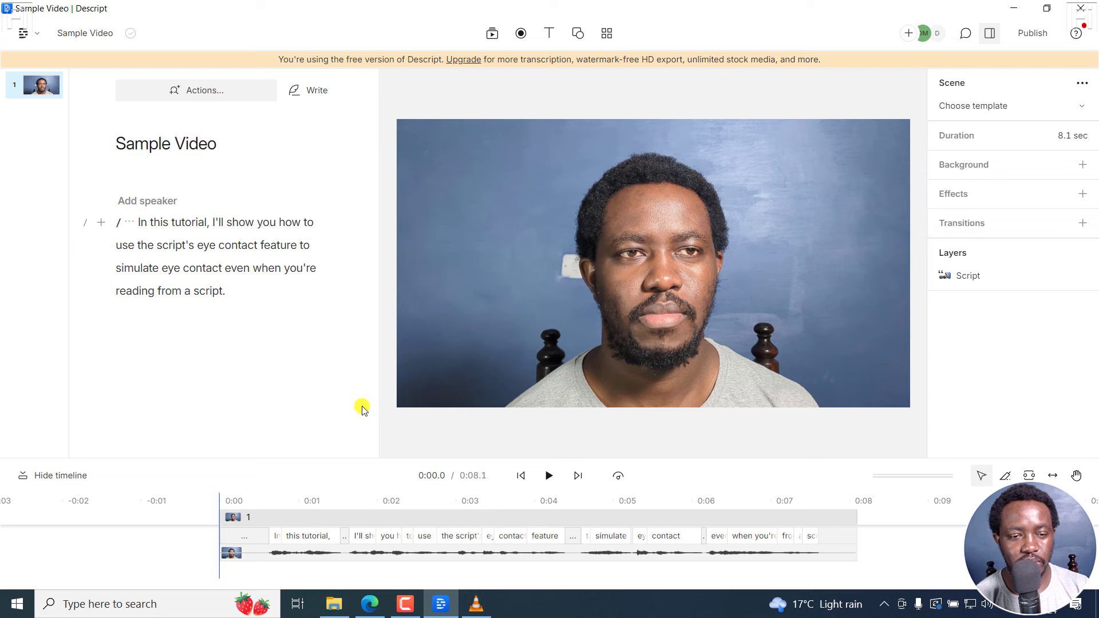
{"action": "left_click", "coordinate": [546, 477]}
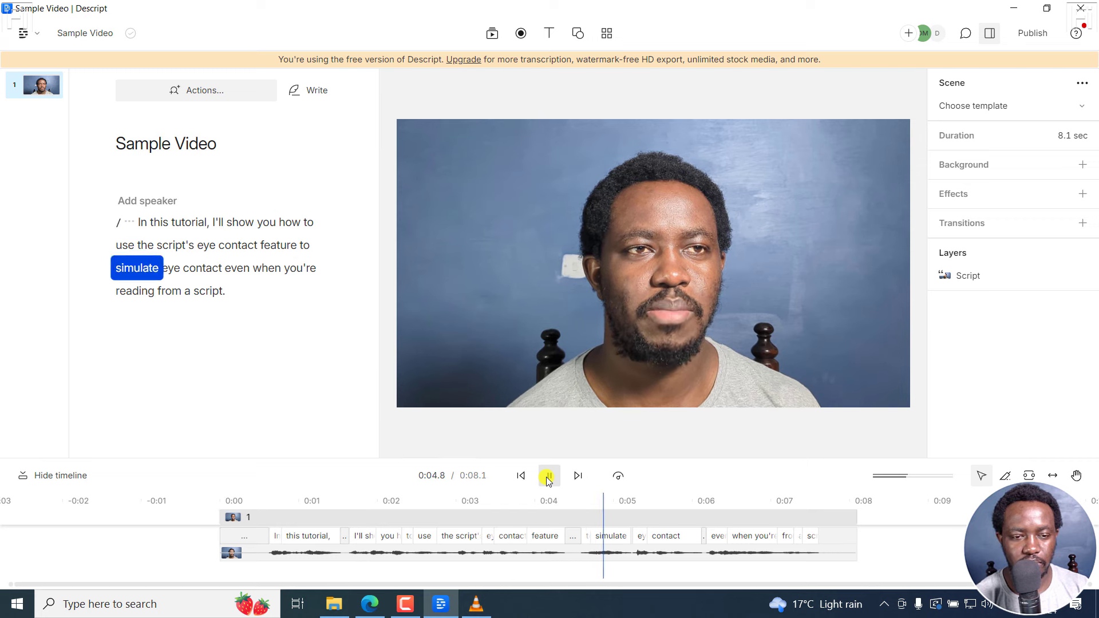
{"action": "left_click", "coordinate": [548, 476]}
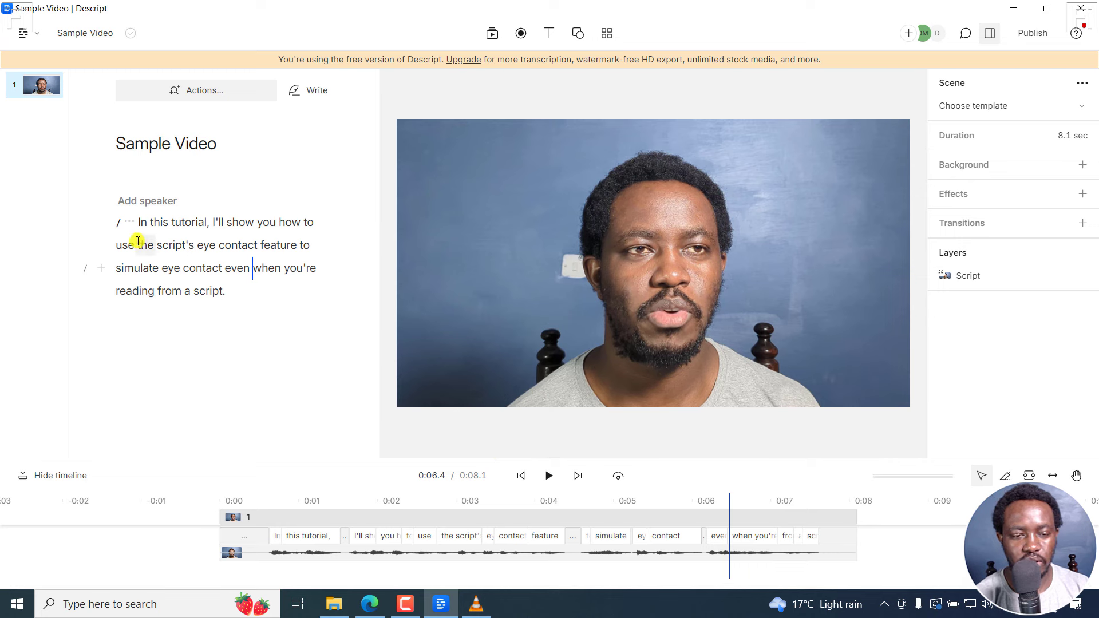
Correct the transcript words 'the script's' to 'Descript's'
{"action": "left_click_drag", "start_coordinate": [137, 242], "coordinate": [194, 246]}
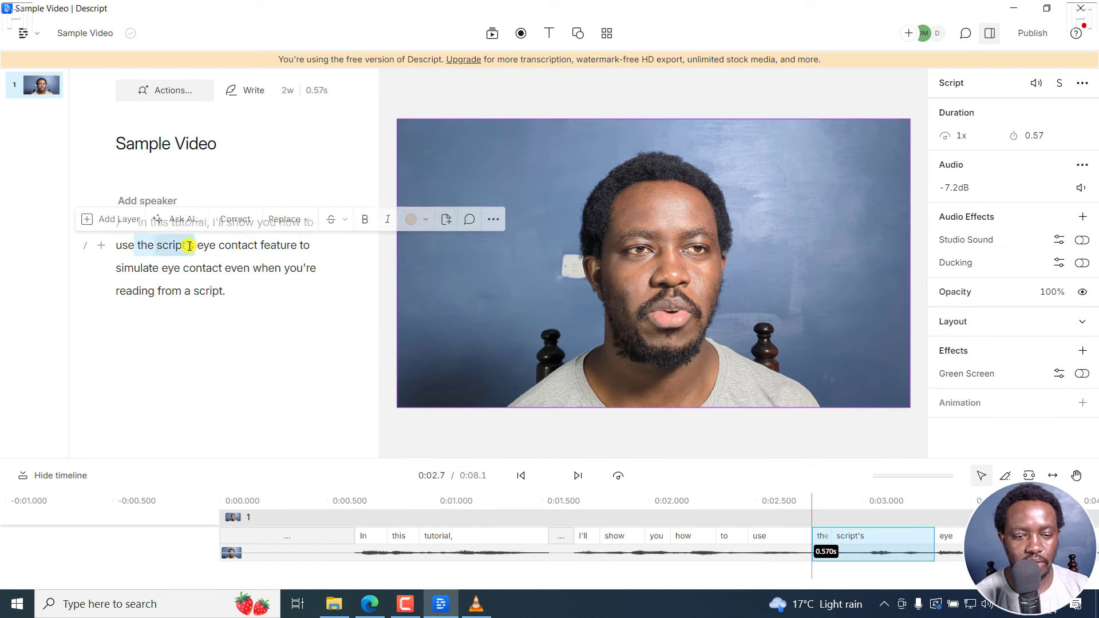
{"action": "left_click", "coordinate": [226, 219]}
{"action": "type", "text": "De"}
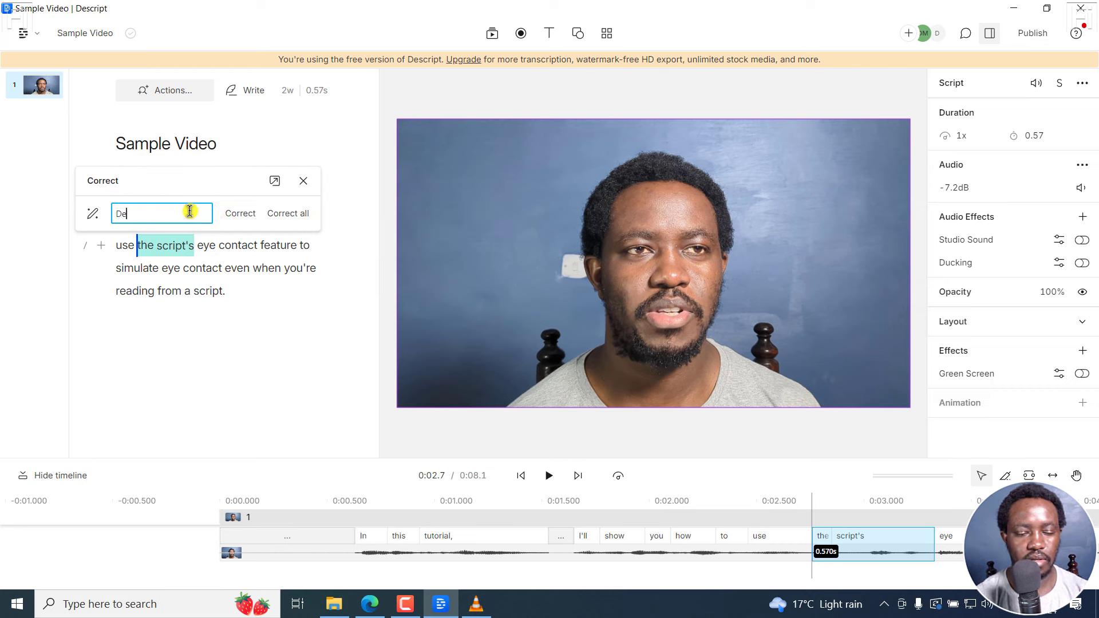
{"action": "type", "text": "scr"}
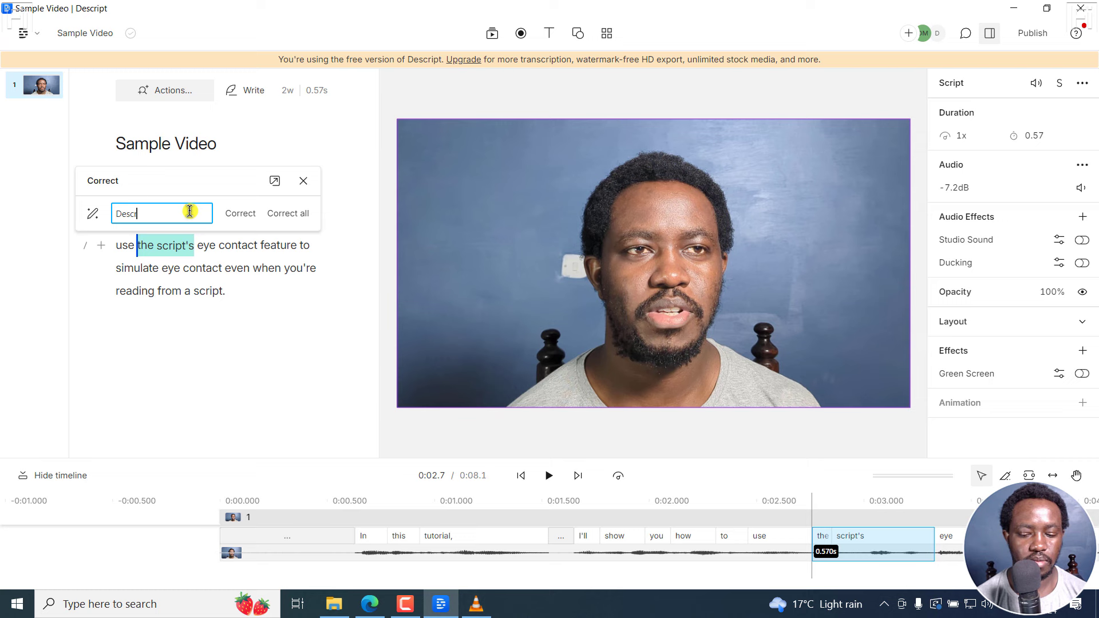
{"action": "type", "text": "uipt's"}
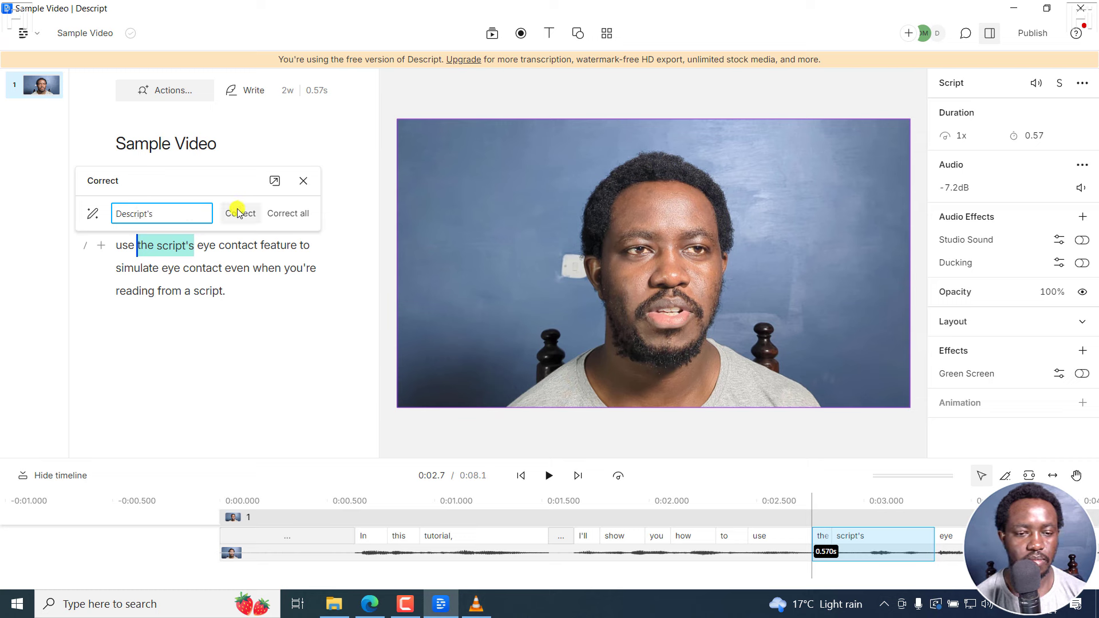
{"action": "left_click", "coordinate": [240, 212]}
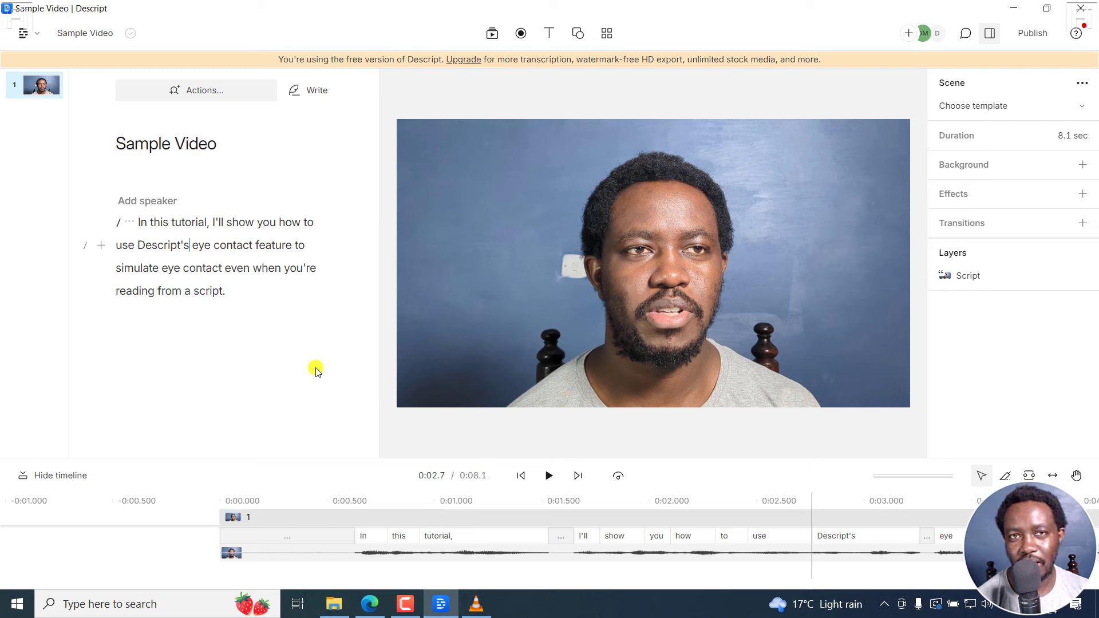
Select the Script layer under Layers to show its audio and video effects settings
{"action": "left_click", "coordinate": [579, 265]}
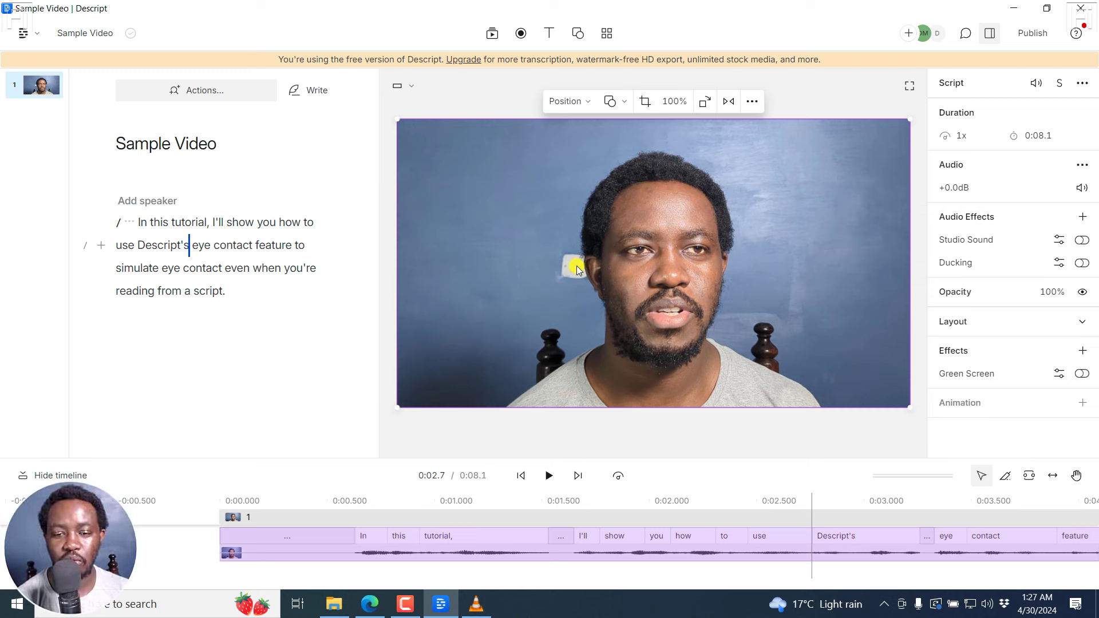
{"action": "left_click", "coordinate": [399, 431]}
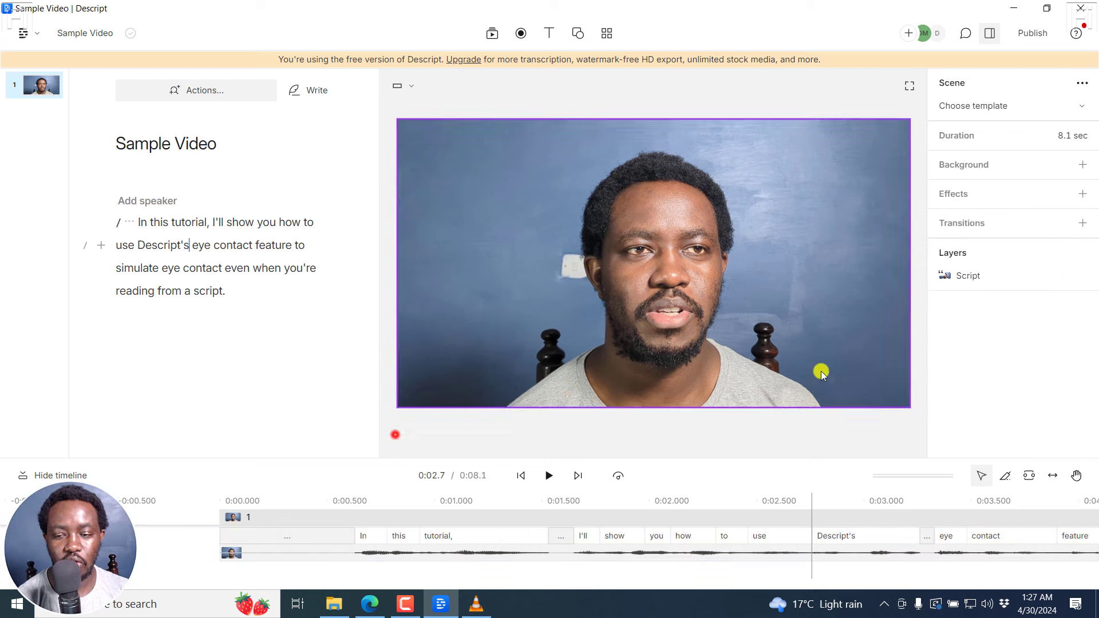
{"action": "left_click", "coordinate": [978, 279]}
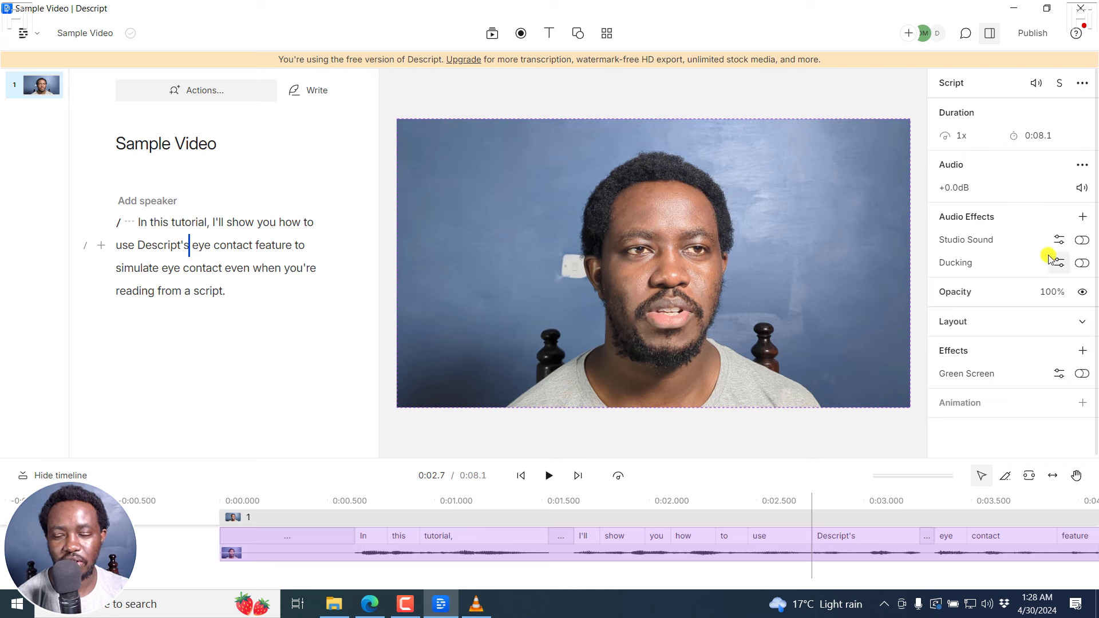
Open the list of available video effects for the Sample Video clip
{"action": "left_click", "coordinate": [1081, 350]}
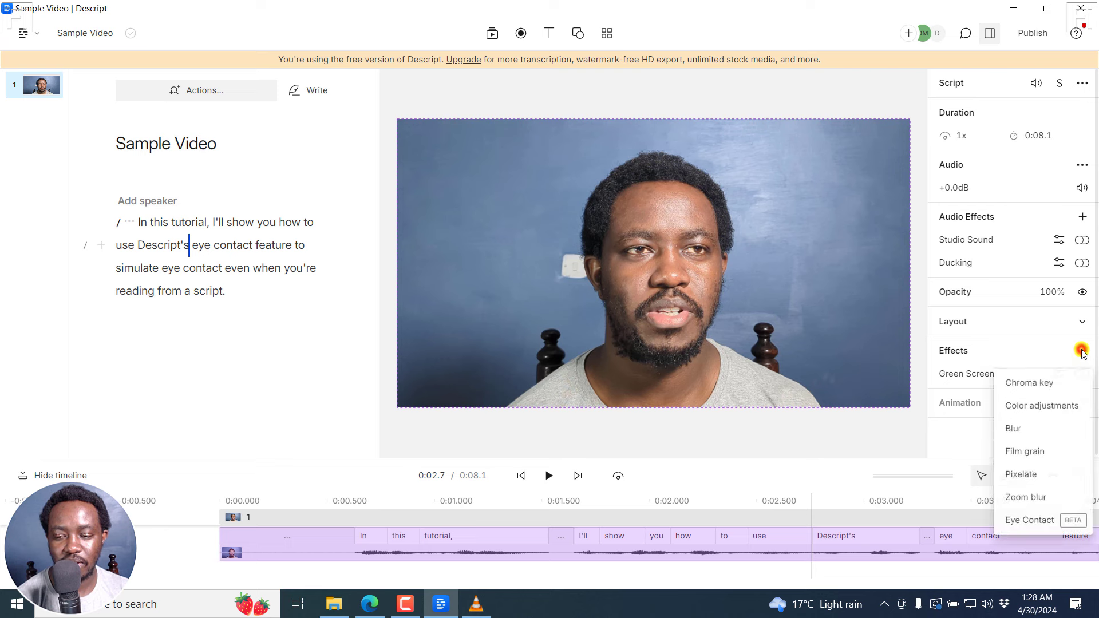
Add the Eye Contact (Beta) effect to the Sample Video clip
{"action": "left_click", "coordinate": [1036, 520]}
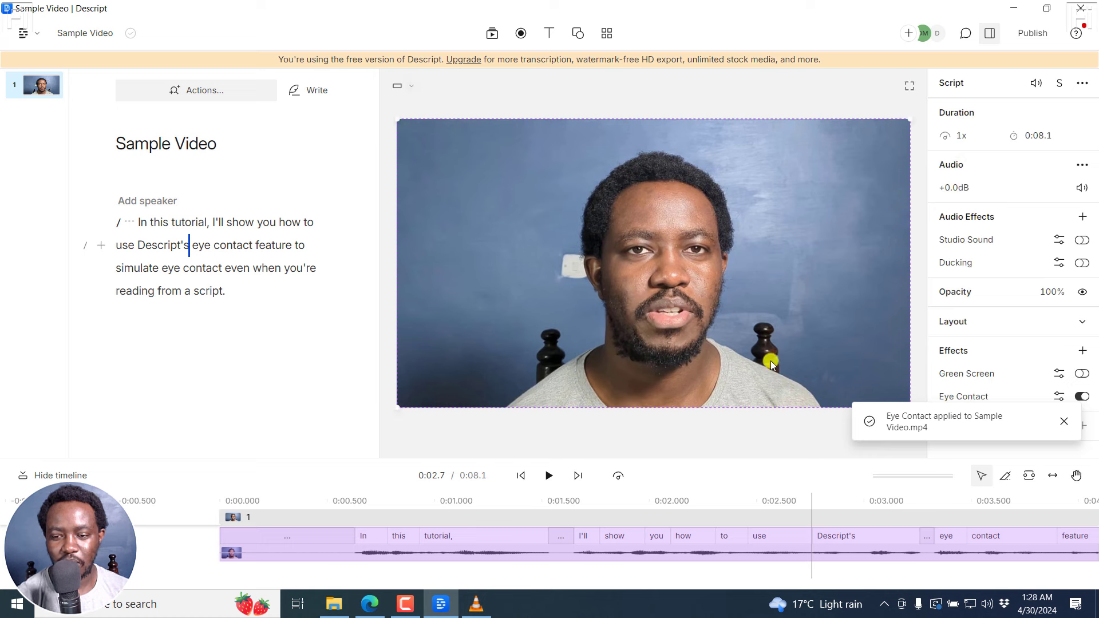
Dismiss the toast, then toggle Eye Contact off and on repeatedly, leaving it on
{"action": "left_click", "coordinate": [1063, 421]}
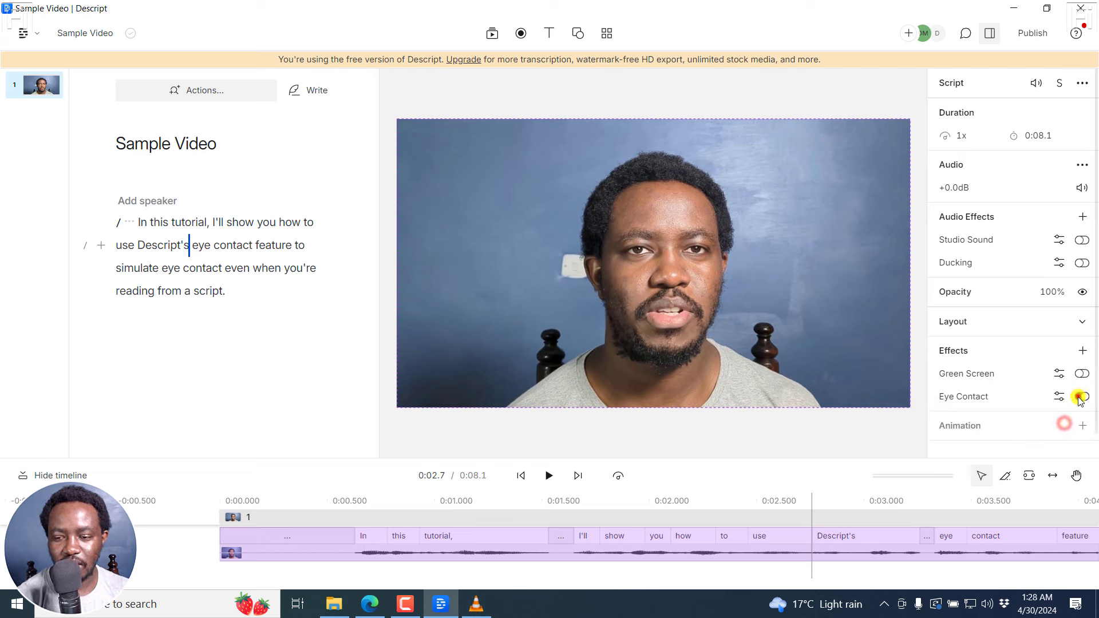
{"action": "left_click", "coordinate": [1080, 397]}
{"action": "left_click", "coordinate": [1080, 397]}
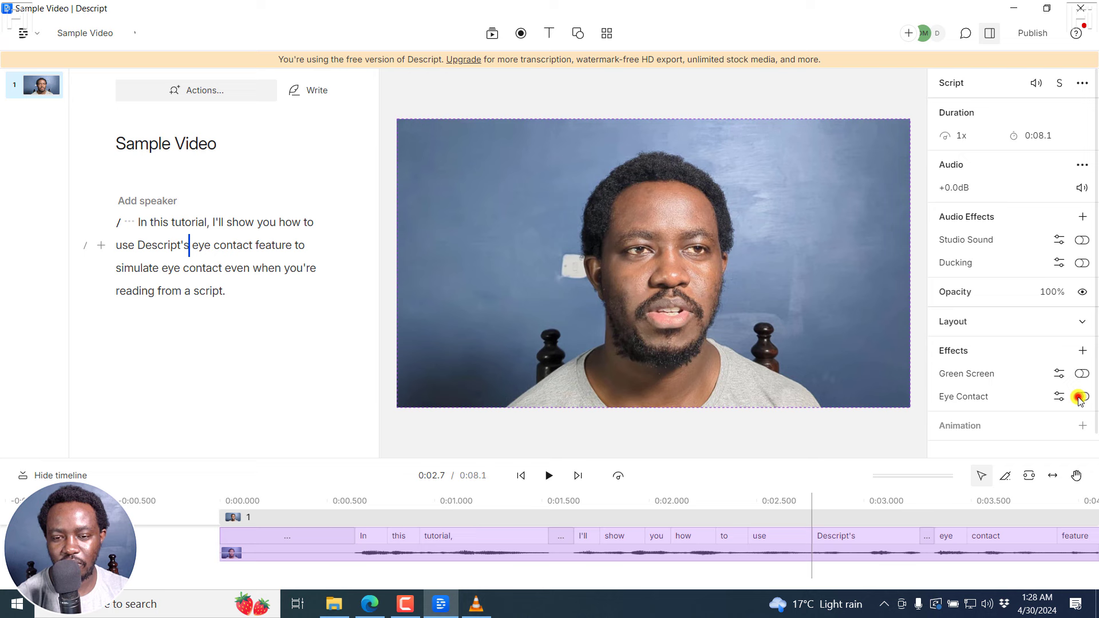
{"action": "left_click", "coordinate": [1081, 397]}
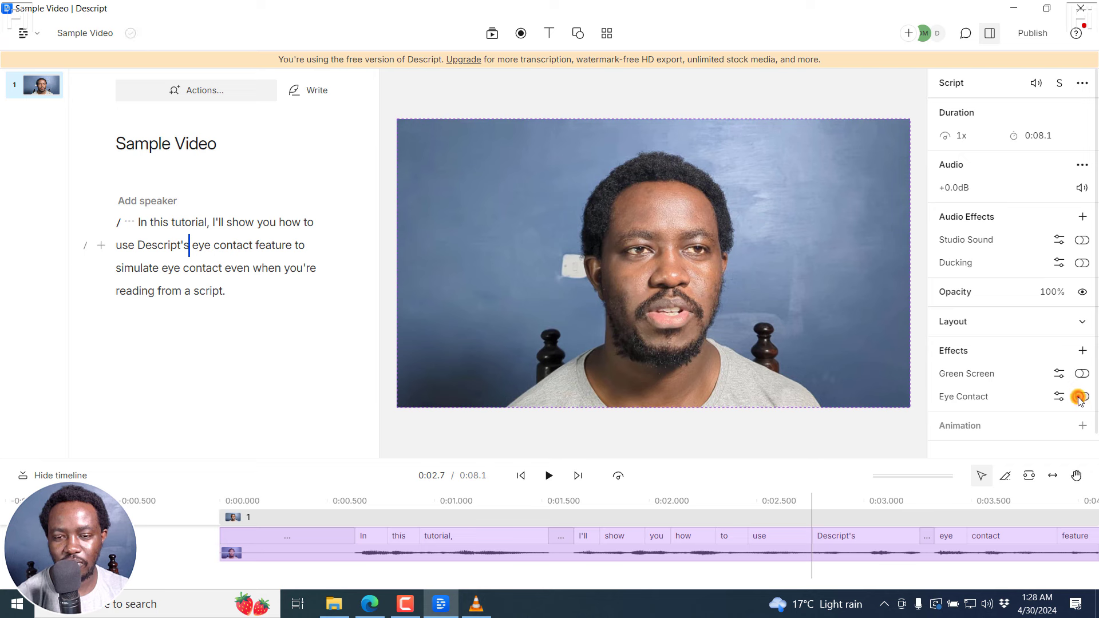
{"action": "left_click", "coordinate": [1080, 396]}
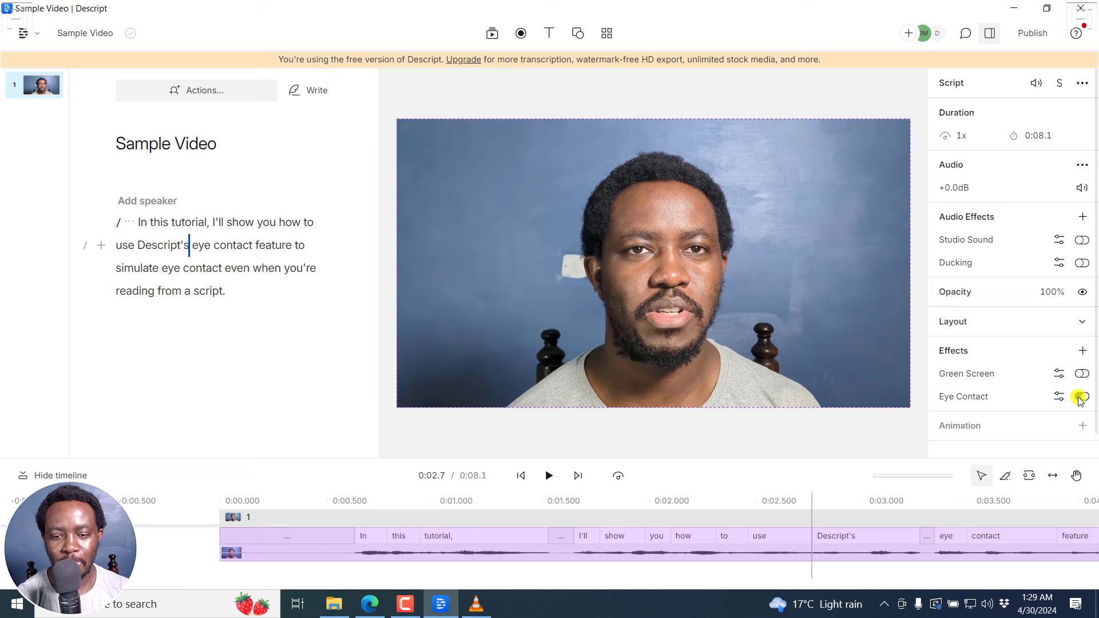
{"action": "left_click", "coordinate": [1080, 397]}
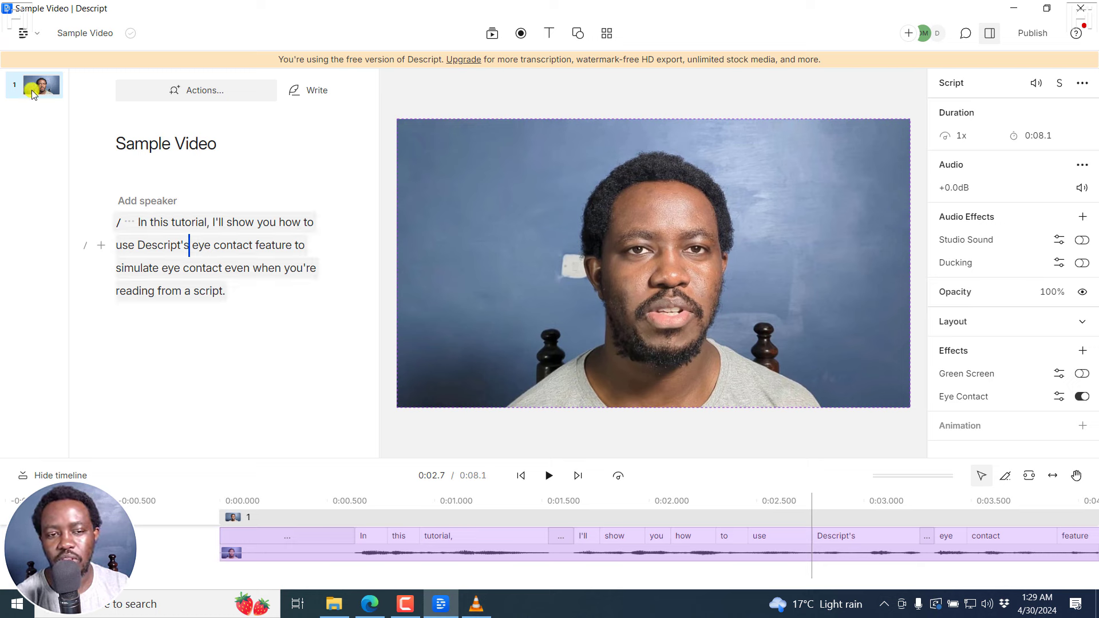
Insert scene breaks before 'Descript's' and before 'even', making 'Descript's eye contact feature…' scene 2
{"action": "left_click", "coordinate": [138, 241]}
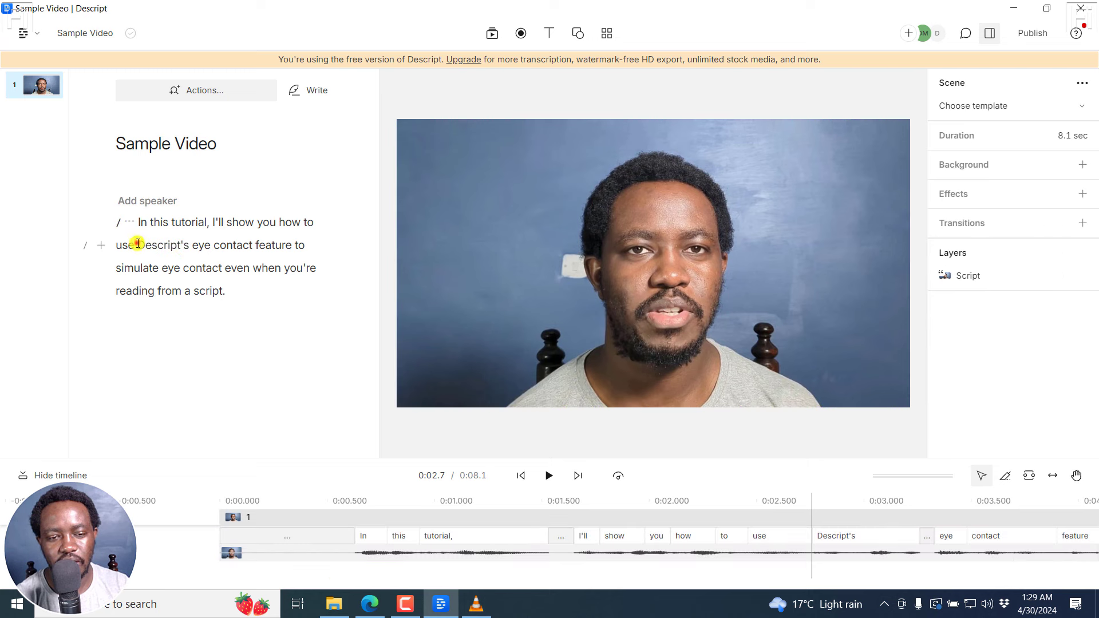
{"action": "left_click", "coordinate": [86, 246]}
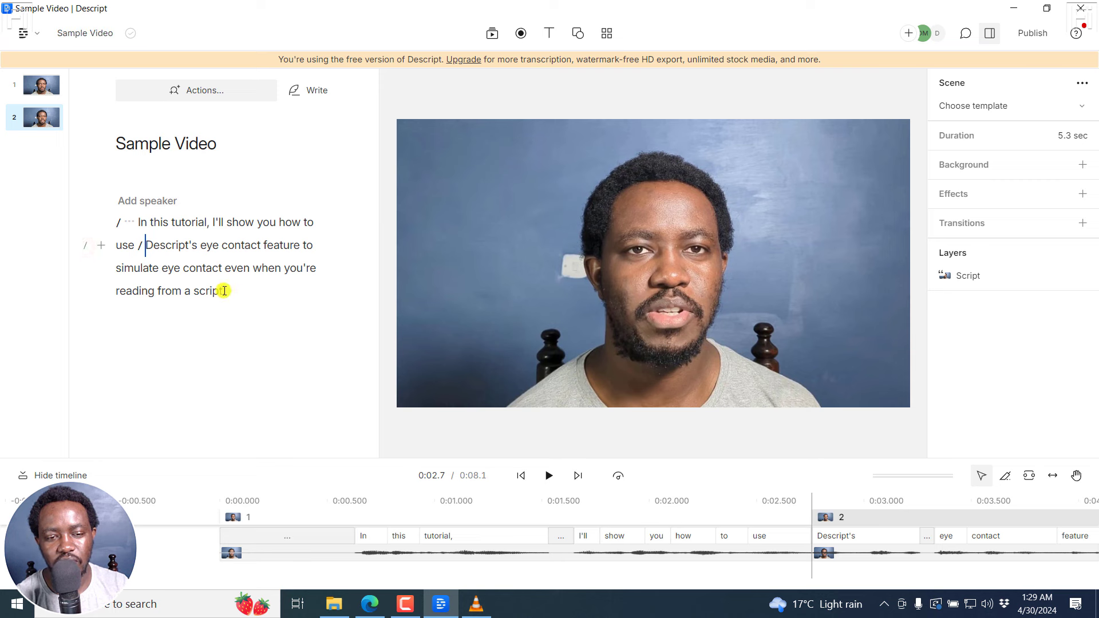
{"action": "left_click", "coordinate": [222, 267]}
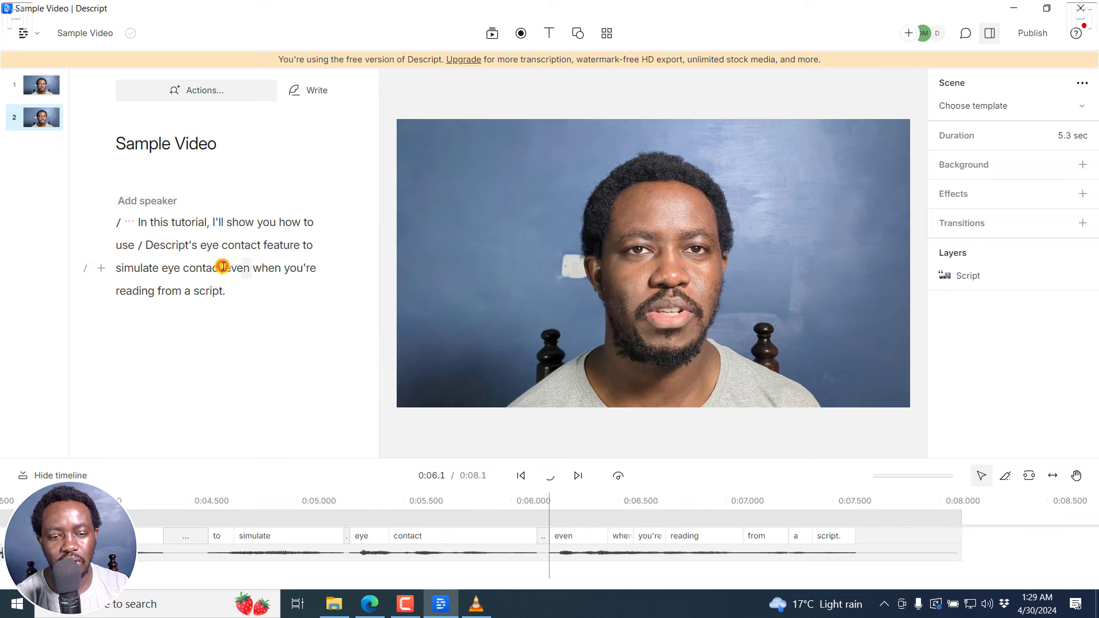
{"action": "left_click", "coordinate": [86, 268]}
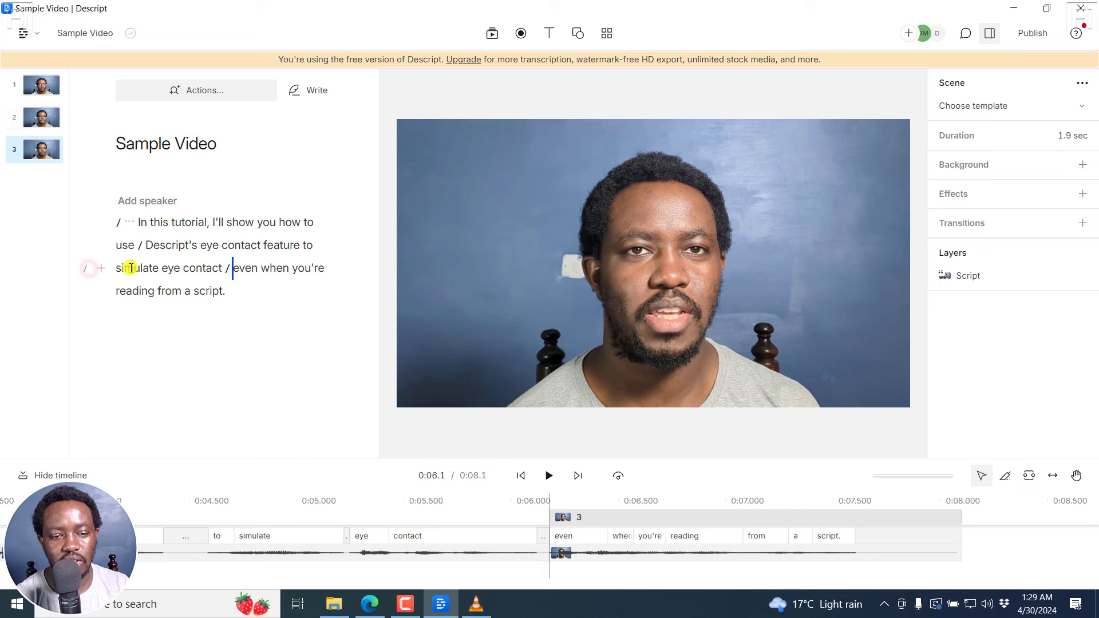
{"action": "left_click", "coordinate": [155, 247]}
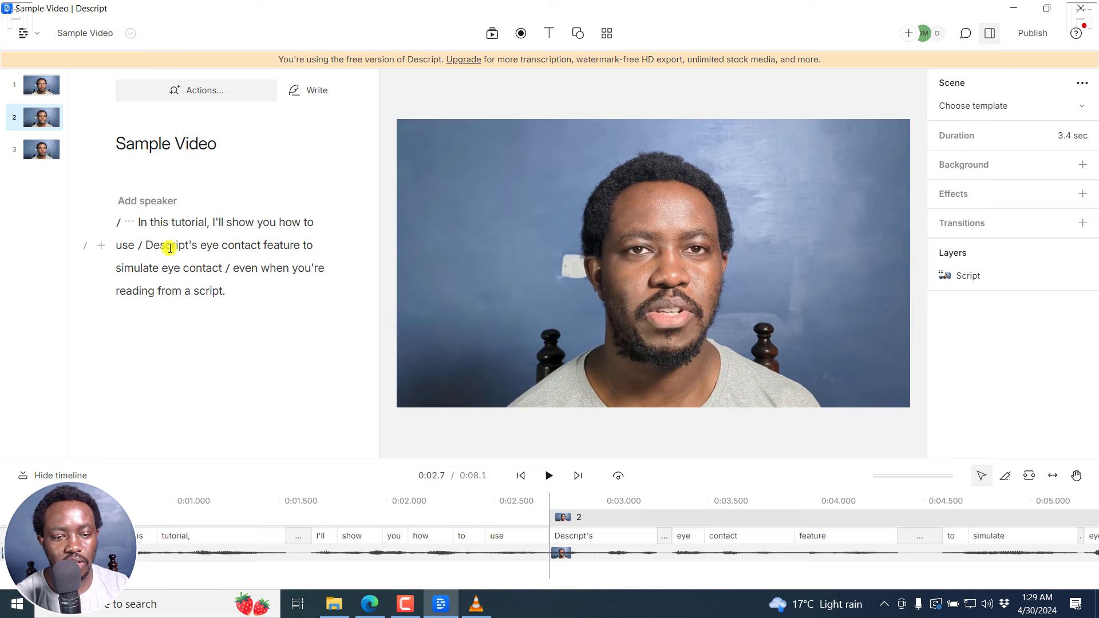
Disable Eye Contact for scene 2's text only, then replay the edited video from the beginning
{"action": "left_click", "coordinate": [222, 268], "text": "shift"}
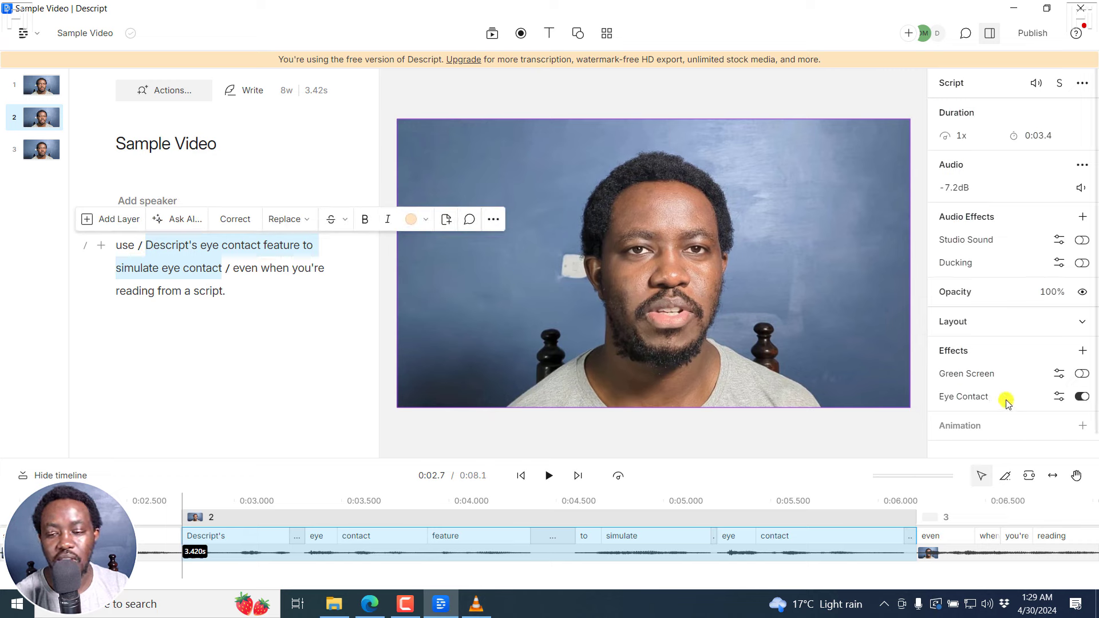
{"action": "left_click", "coordinate": [1080, 396]}
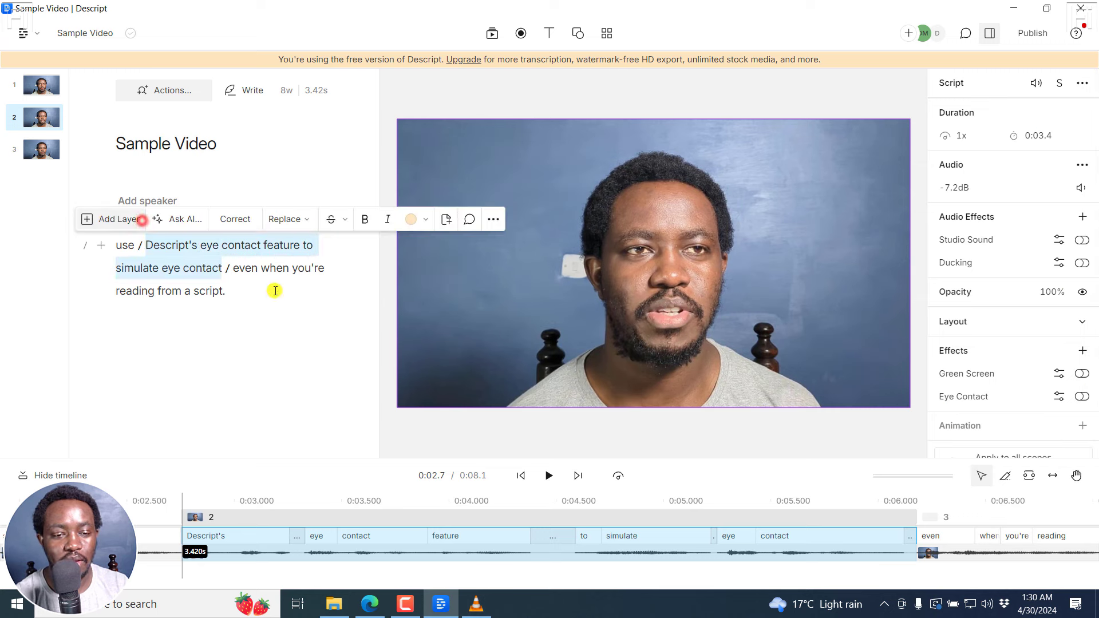
{"action": "left_click", "coordinate": [521, 478]}
{"action": "key", "text": "space"}
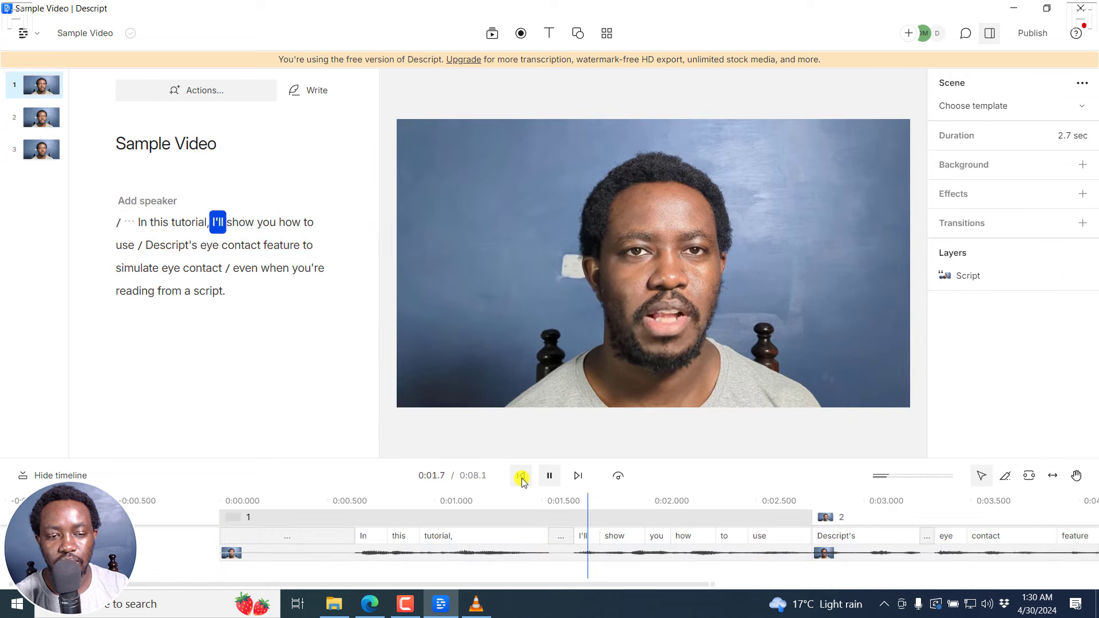
{"action": "key", "text": "space"}
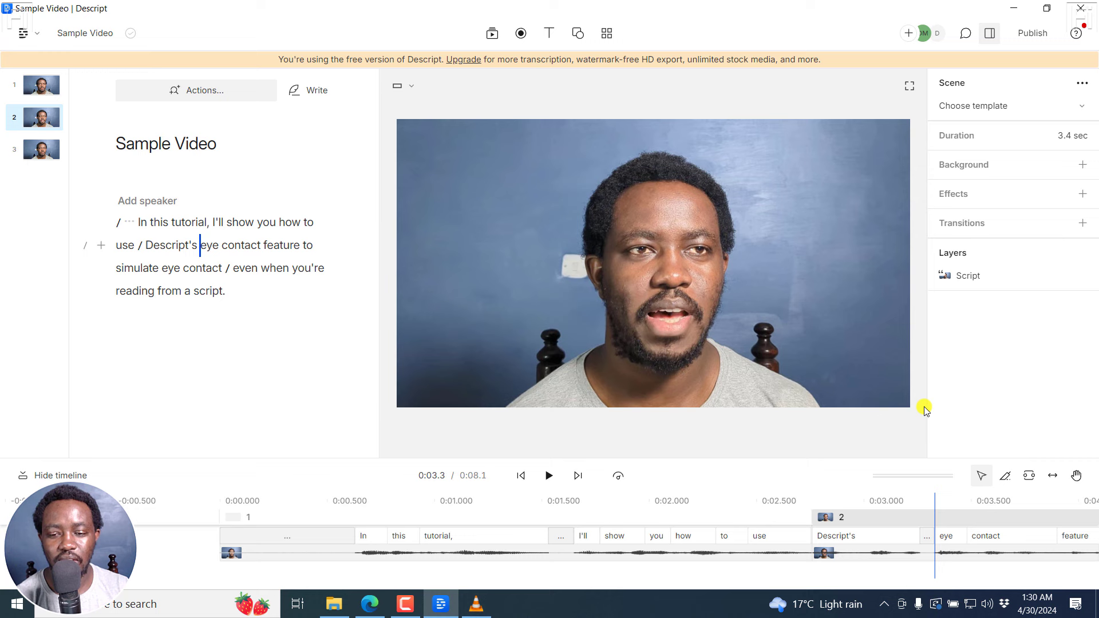
{"action": "left_click", "coordinate": [739, 517]}
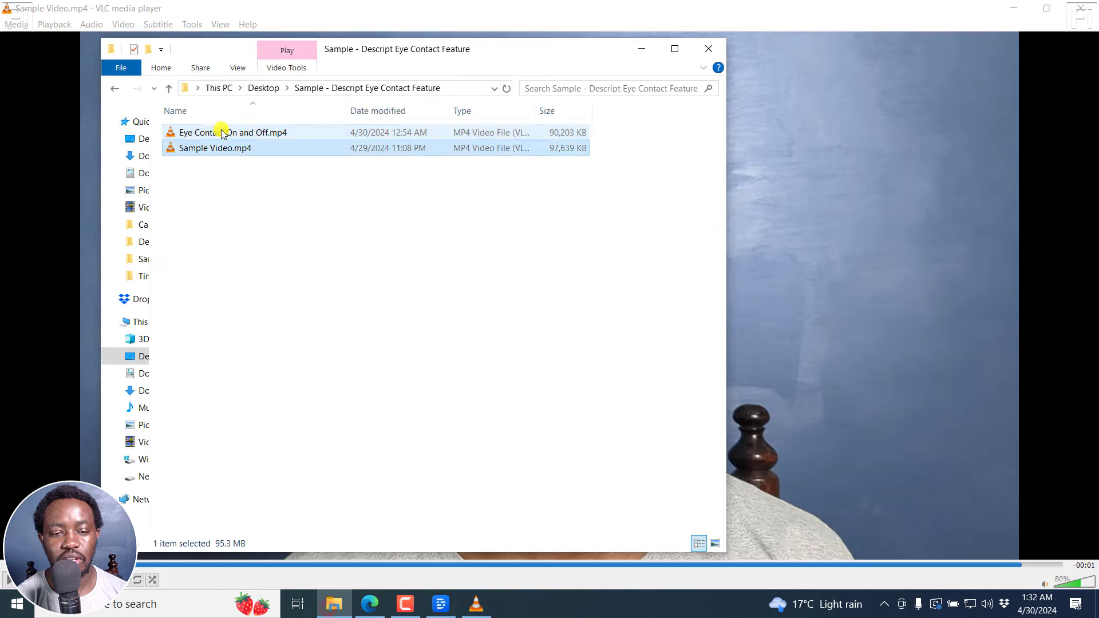
Play Eye Contact On and Off.mp4 in VLC and pause it near the end
{"action": "double_click", "coordinate": [221, 130]}
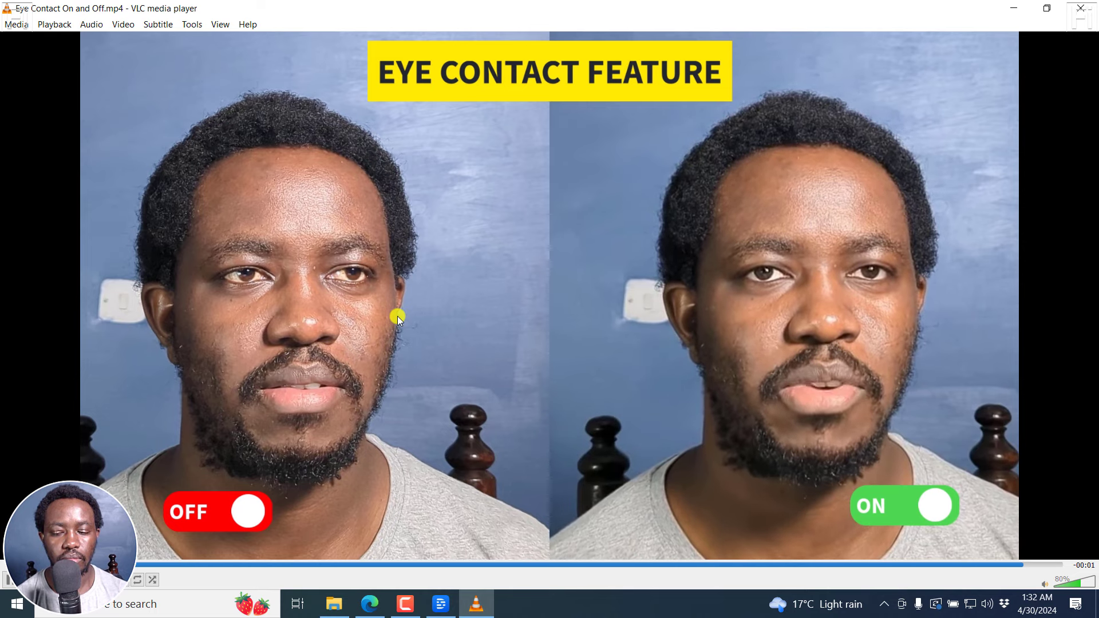
{"action": "key", "text": "space"}
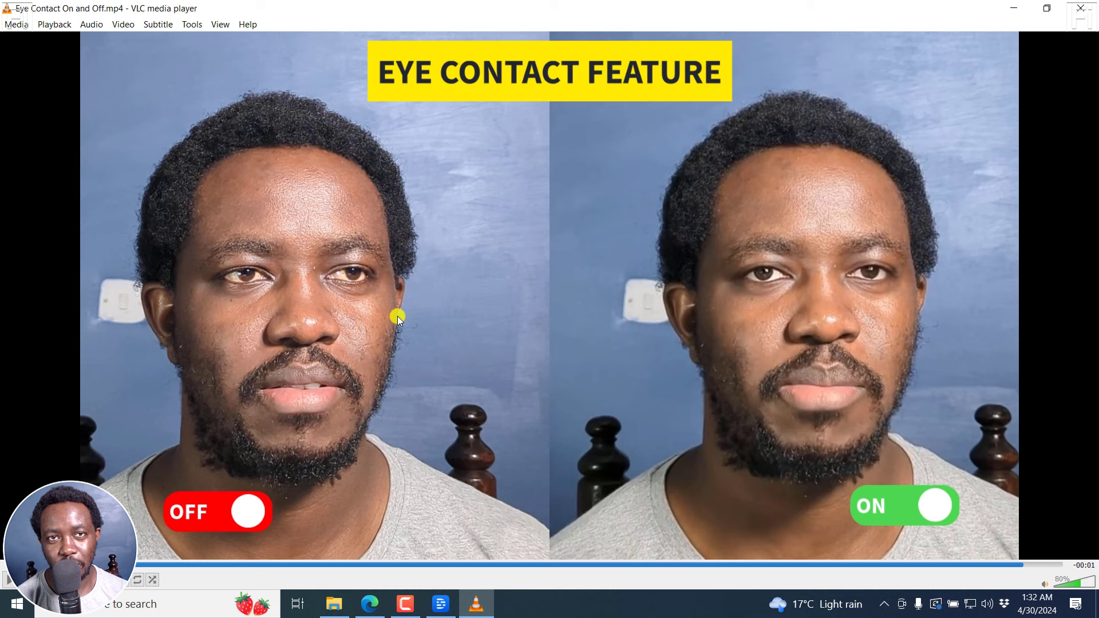